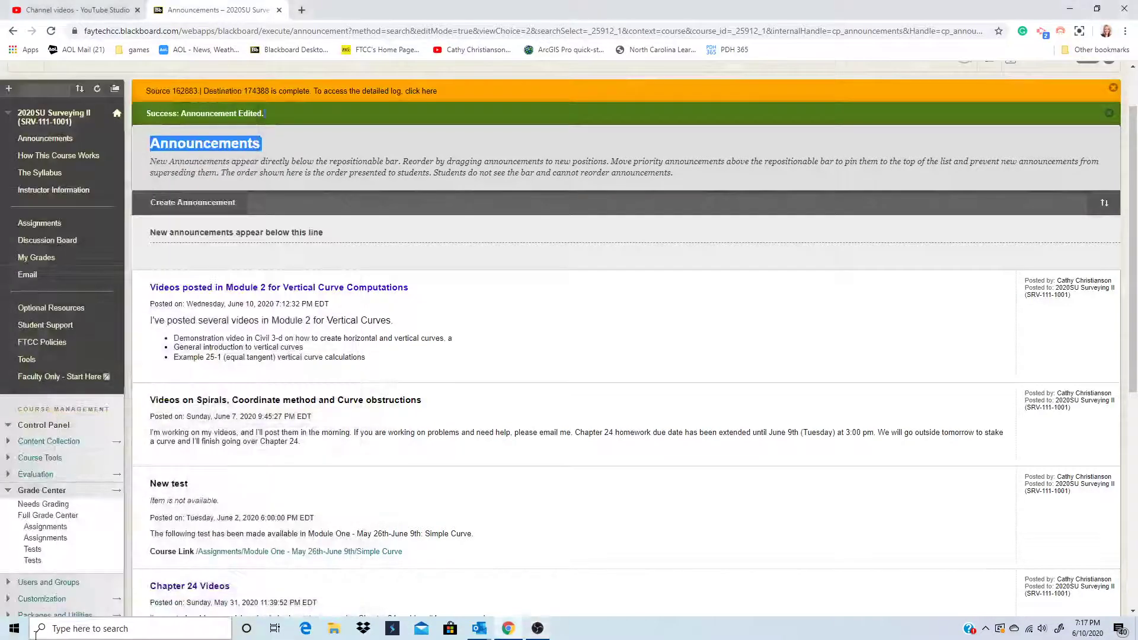
- Launch WolfPack from the Elementary Surveying program group and dismiss its version information
{"action": "left_click", "coordinate": [15, 630]}
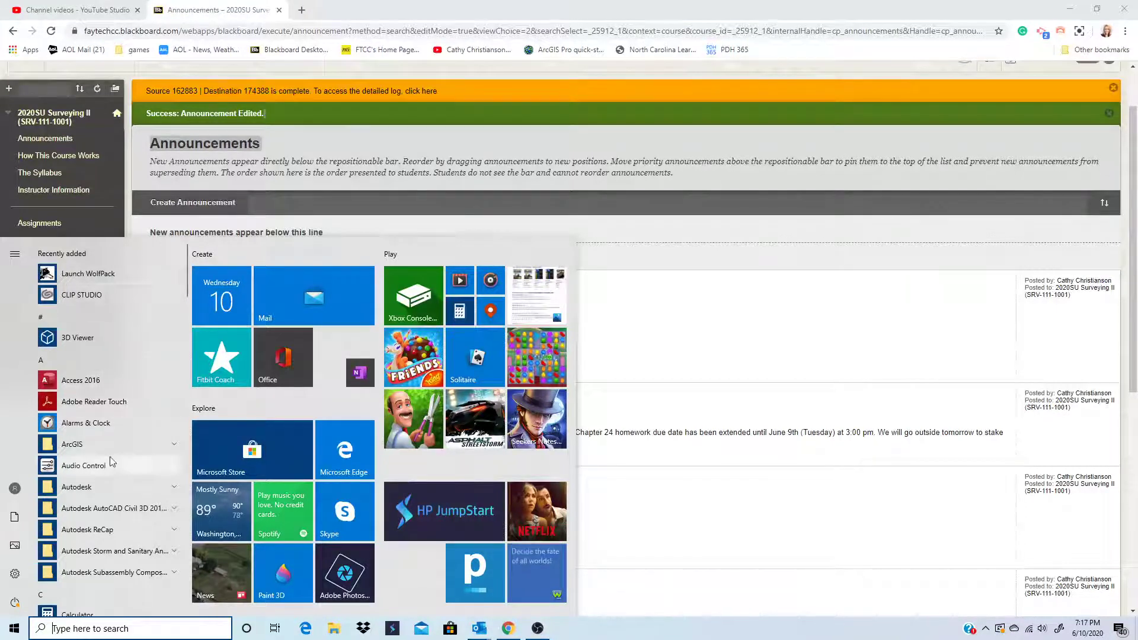
{"action": "scroll", "coordinate": [111, 462], "scroll_direction": "down", "scroll_amount": 5}
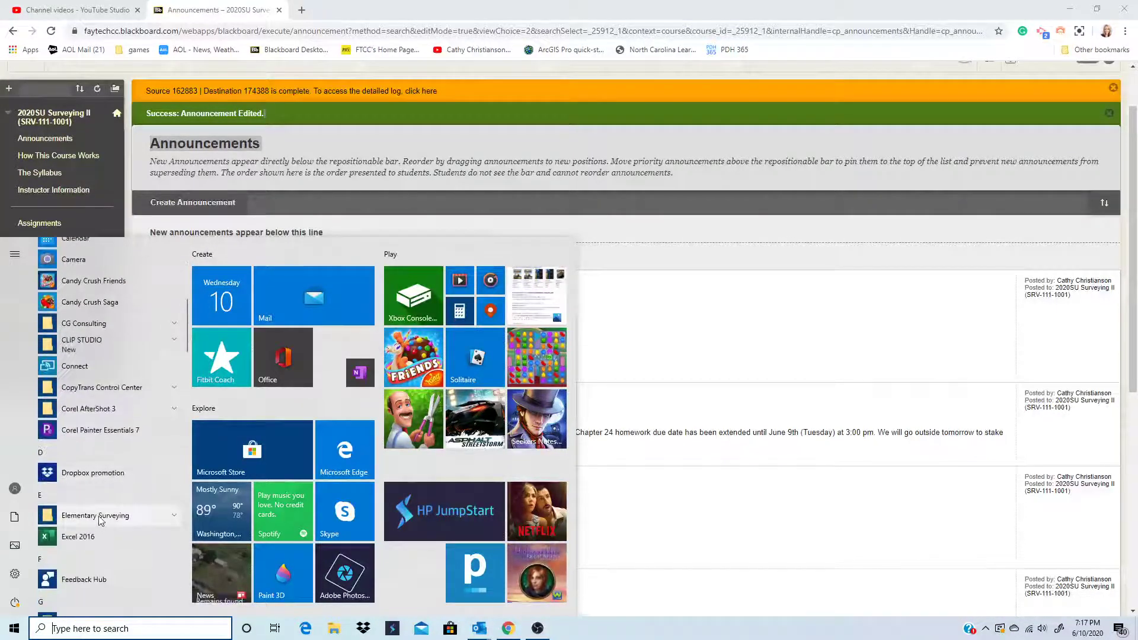
{"action": "left_click", "coordinate": [101, 516]}
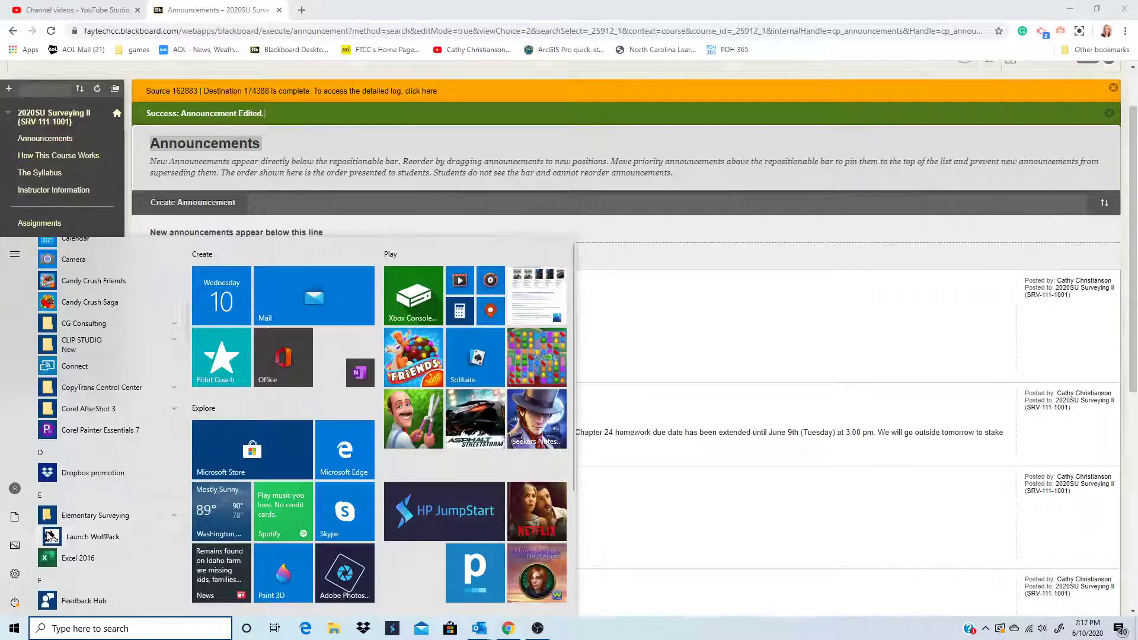
{"action": "left_click", "coordinate": [83, 537]}
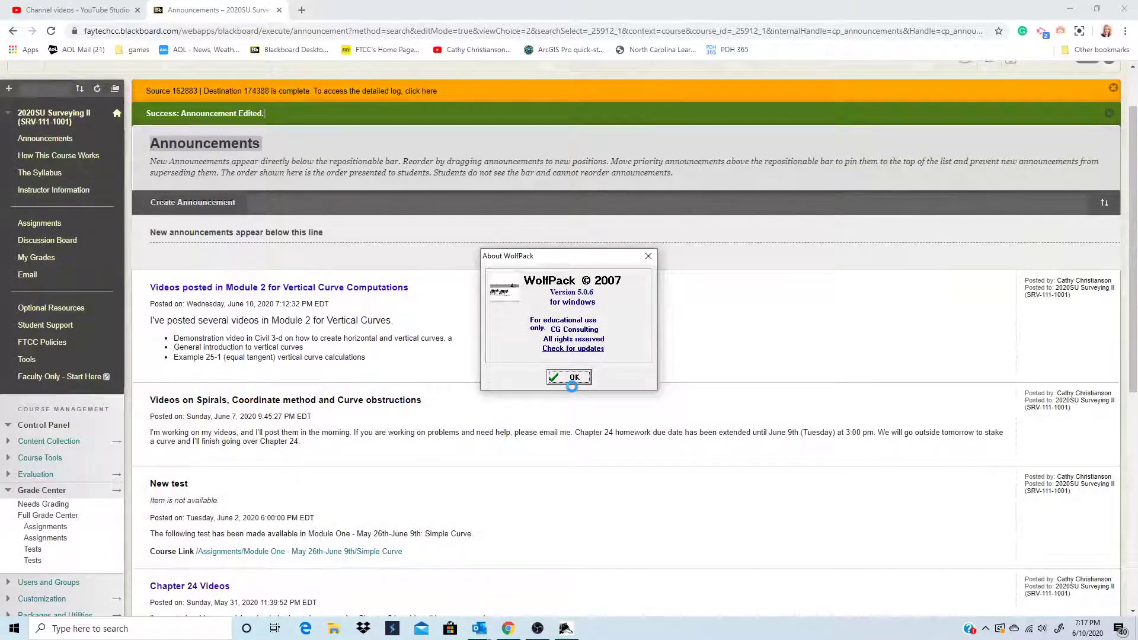
{"action": "left_click", "coordinate": [572, 386]}
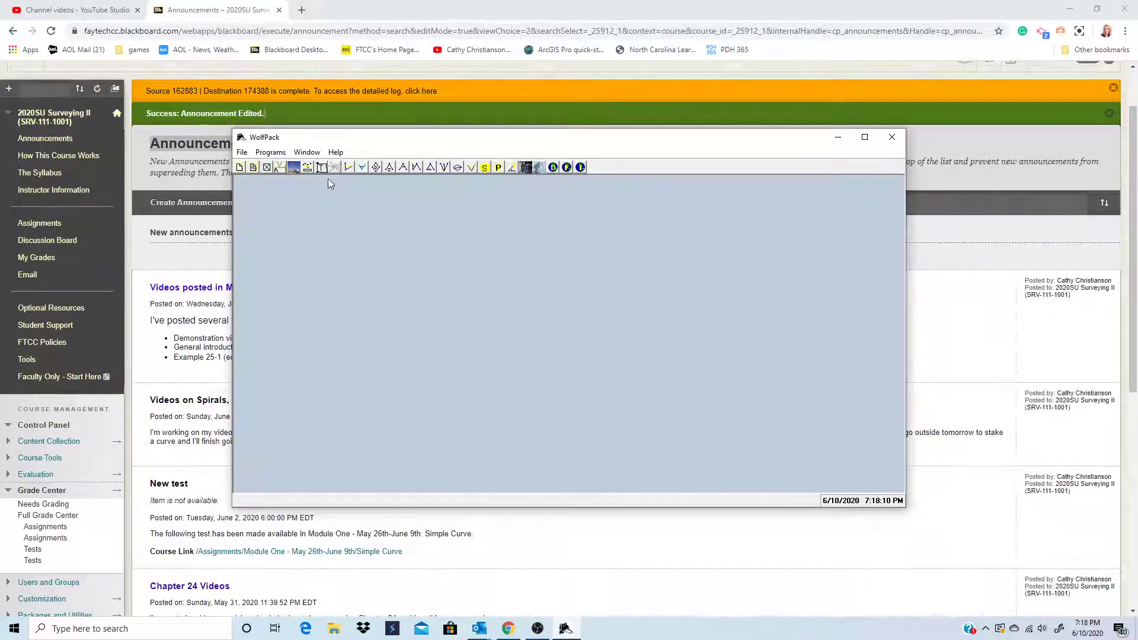
- Start horizontal curve staking notes and title the computation "Ex 24.1"
{"action": "left_click", "coordinate": [275, 155]}
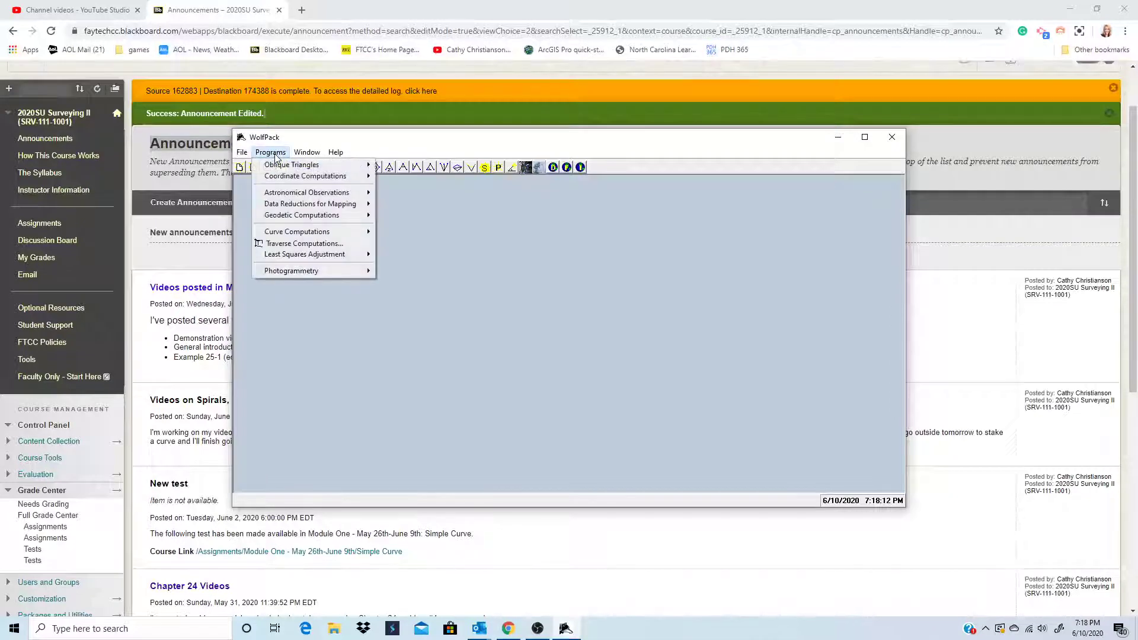
{"action": "mouse_move", "coordinate": [293, 237]}
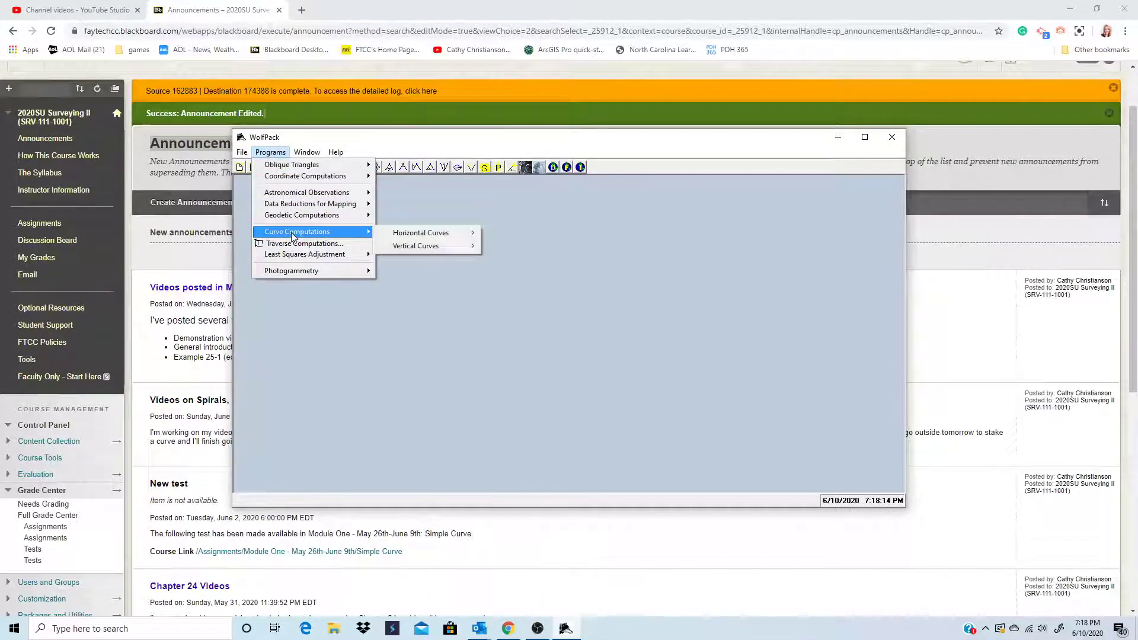
{"action": "mouse_move", "coordinate": [425, 237]}
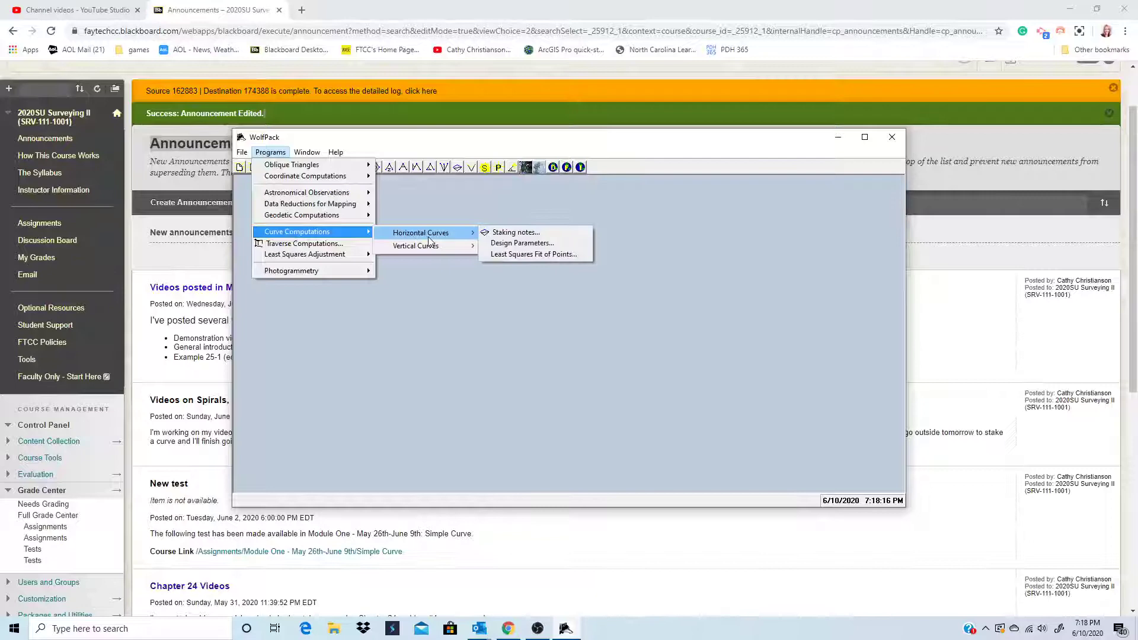
{"action": "left_click", "coordinate": [519, 234]}
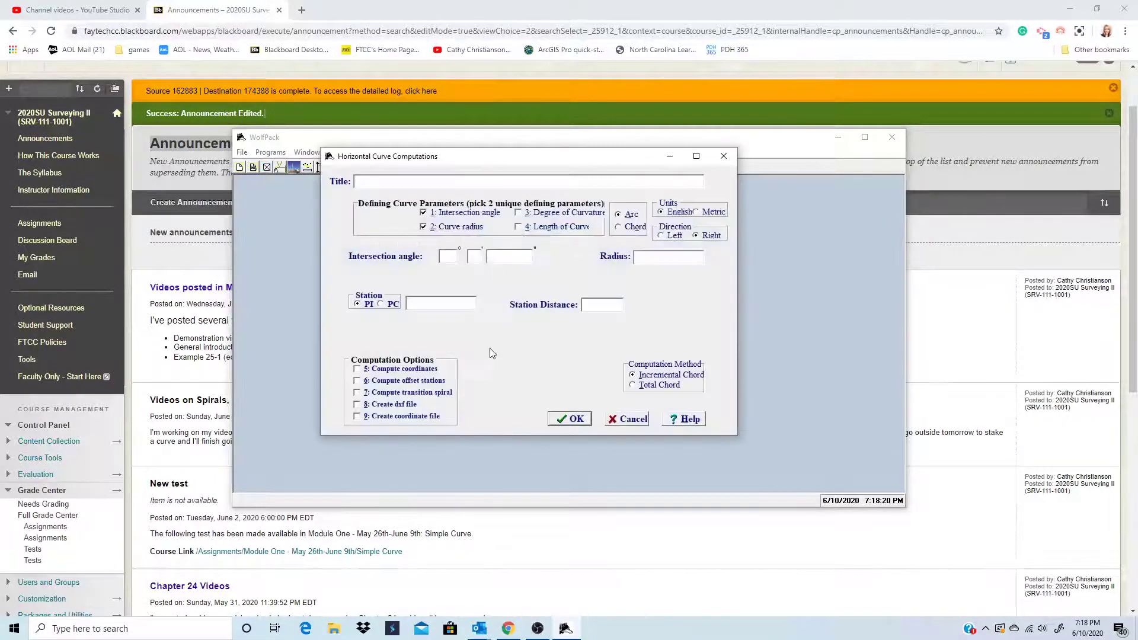
{"action": "type", "text": "Ex 24.1"}
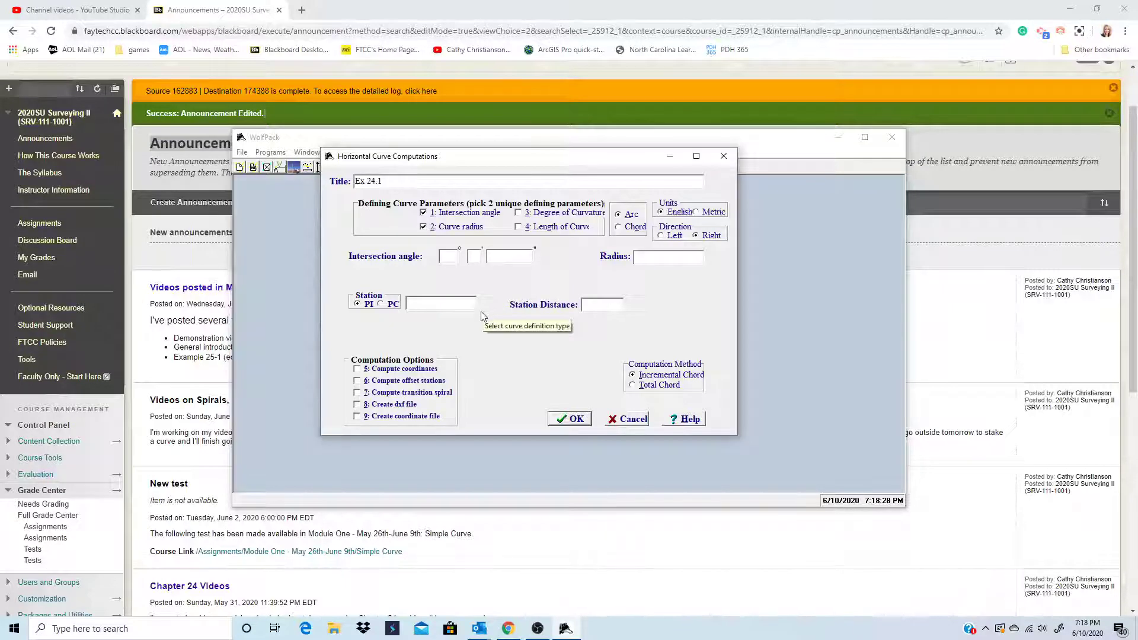
- Define the horizontal curve with an intersection angle of 8°24', a radius of 2864.79 and the arc definition
{"action": "left_click", "coordinate": [450, 255]}
{"action": "type", "text": "8"}
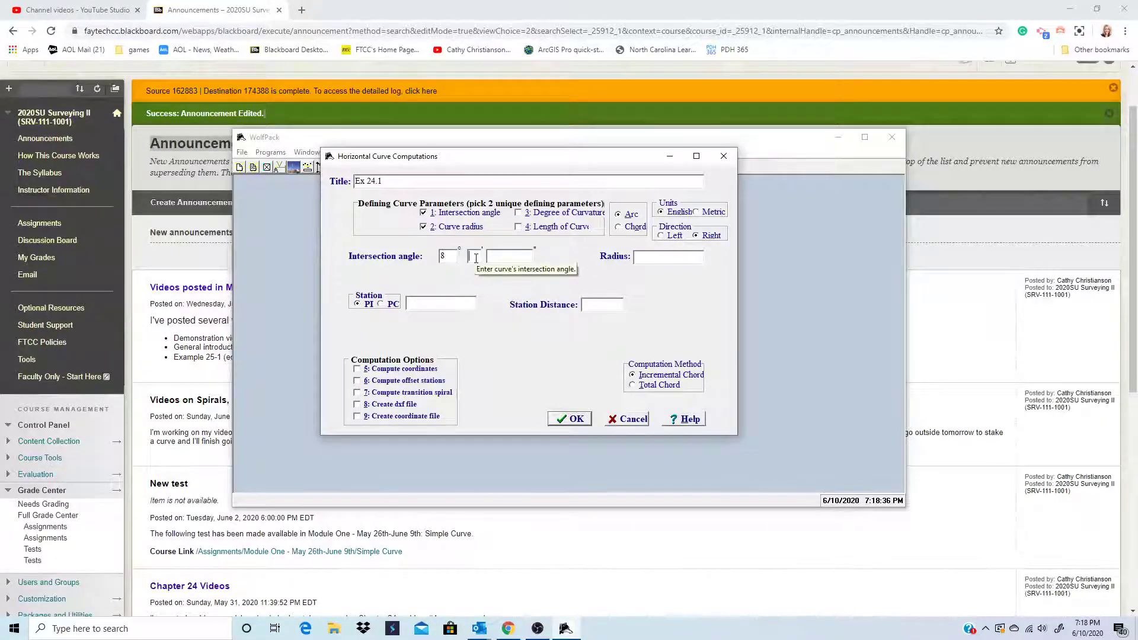
{"action": "type", "text": "24"}
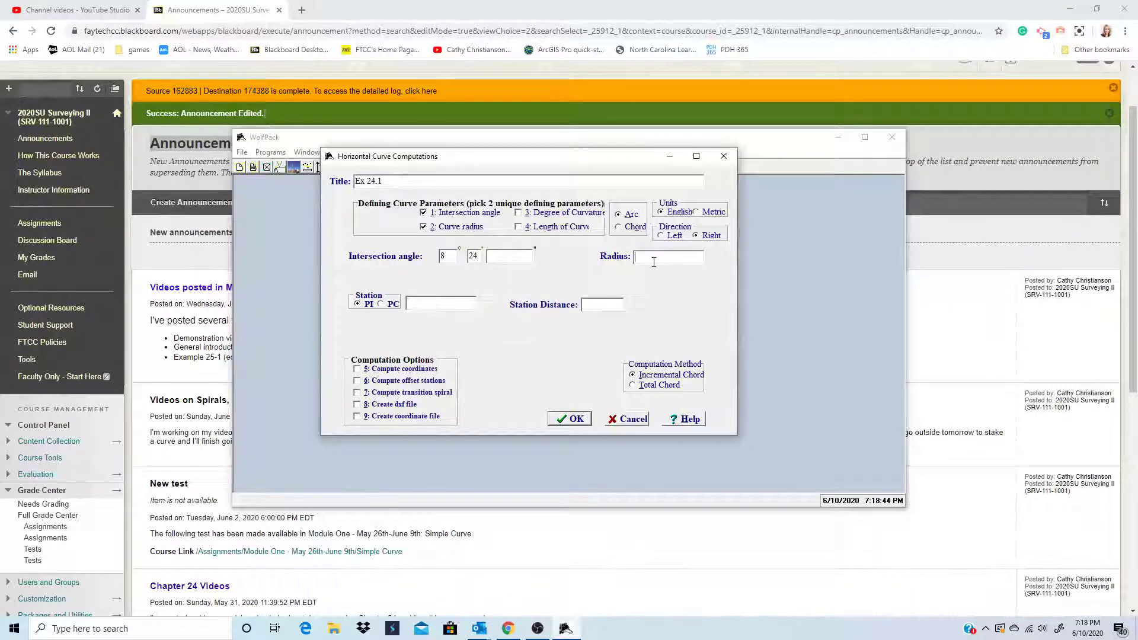
{"action": "type", "text": "2864.79"}
{"action": "left_click", "coordinate": [620, 216]}
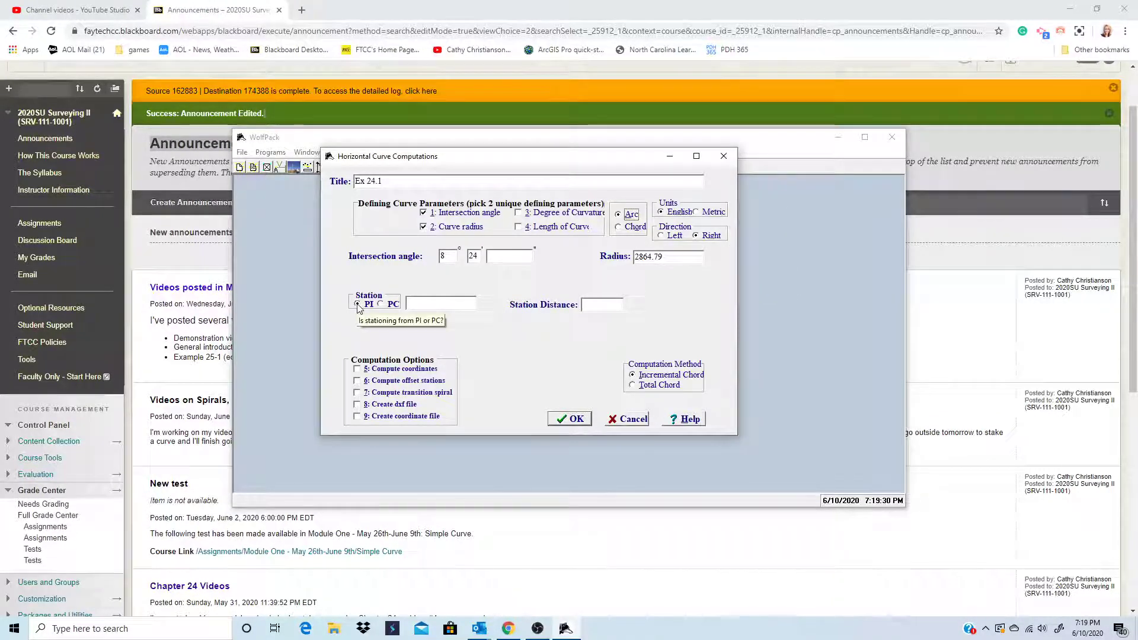
- Set the PI station to 64+27.46, the station distance to 100 and the method to Total Chord, and run the computation
{"action": "left_click", "coordinate": [414, 307]}
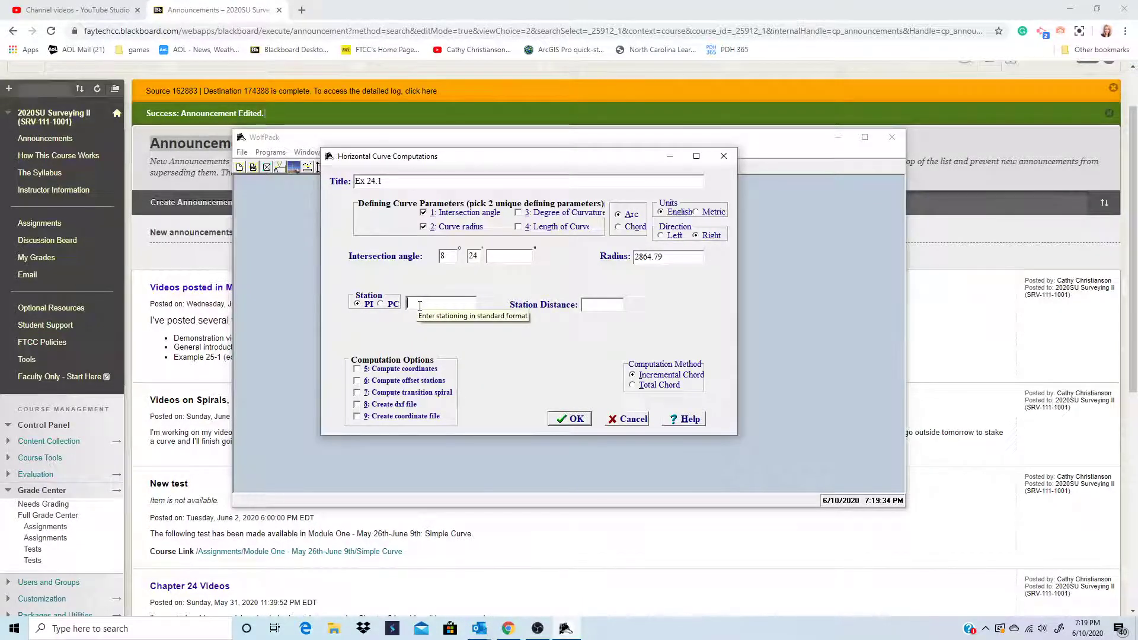
{"action": "type", "text": "64"}
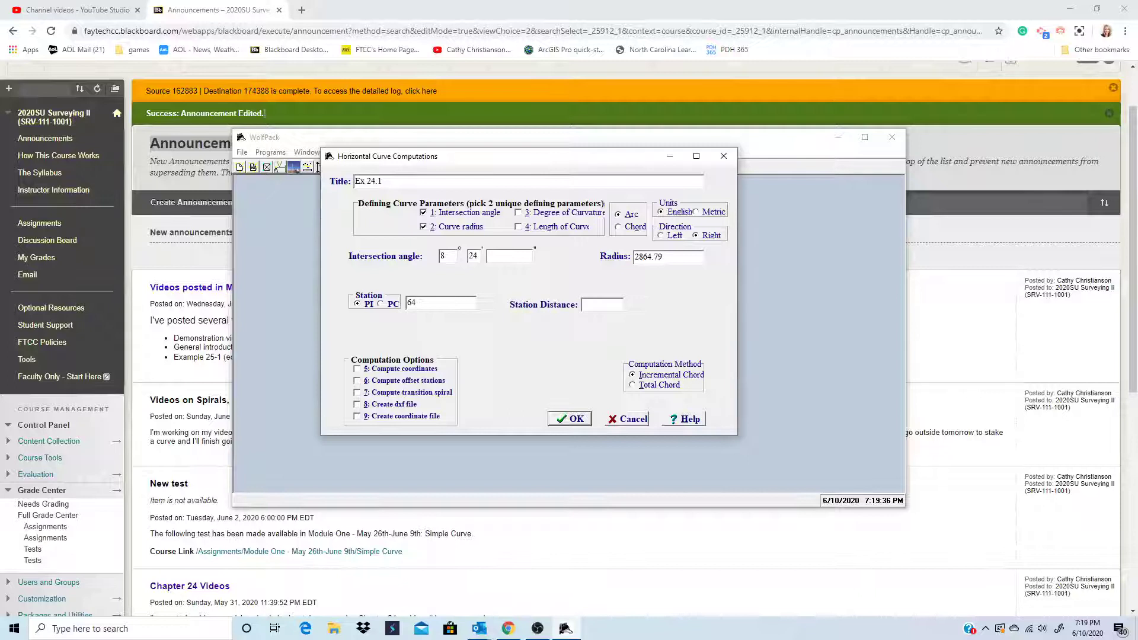
{"action": "type", "text": "+27.46"}
{"action": "left_click", "coordinate": [603, 307]}
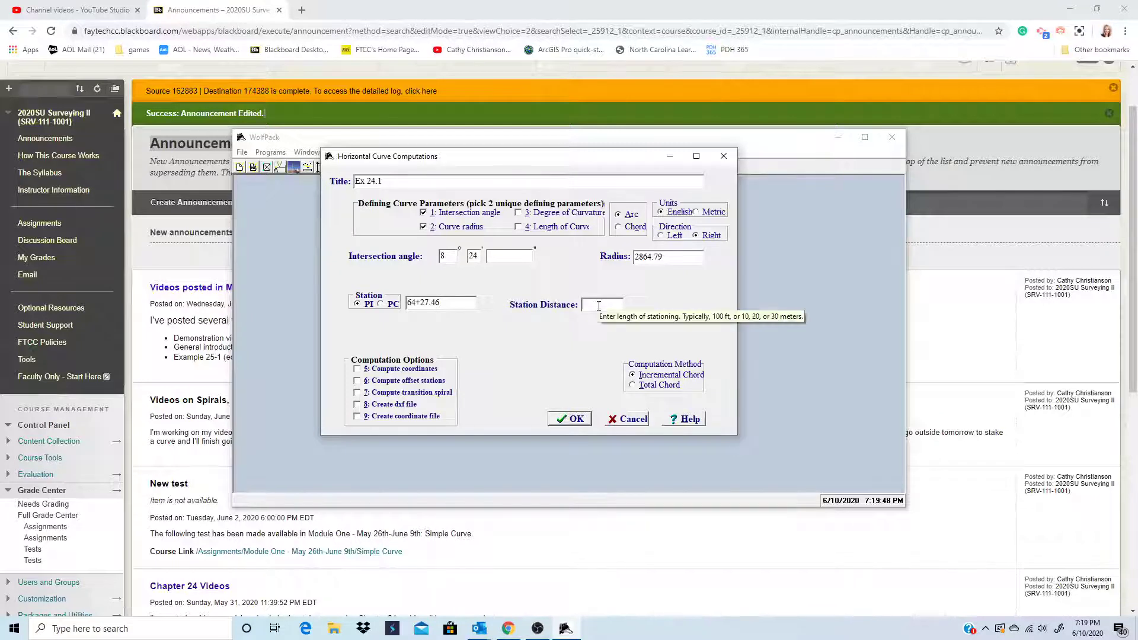
{"action": "type", "text": "100"}
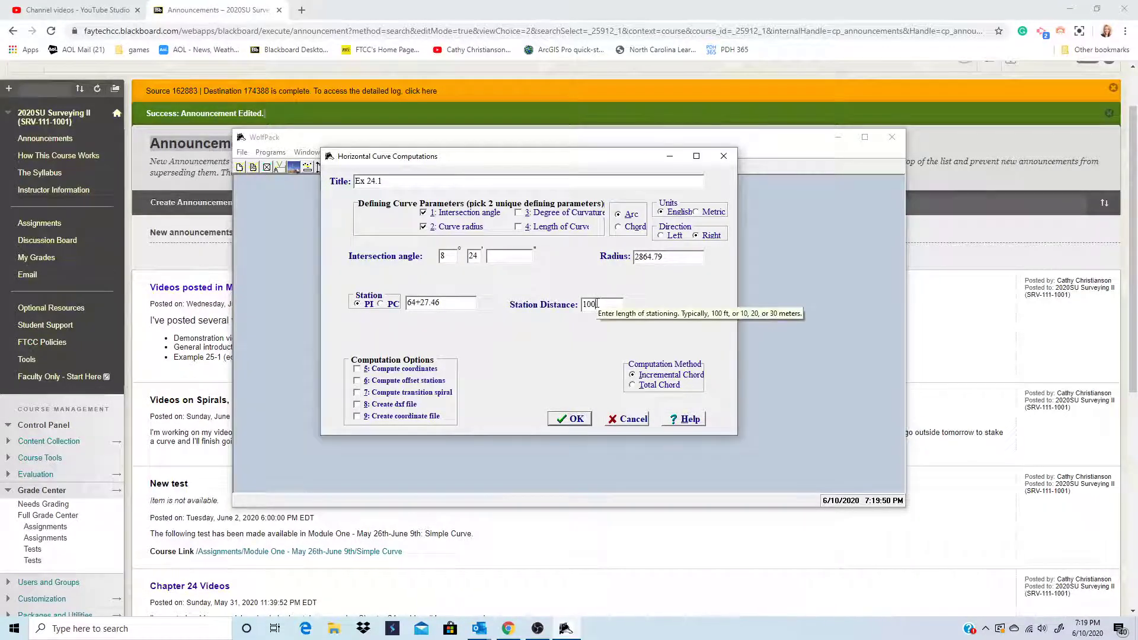
{"action": "left_click", "coordinate": [632, 385]}
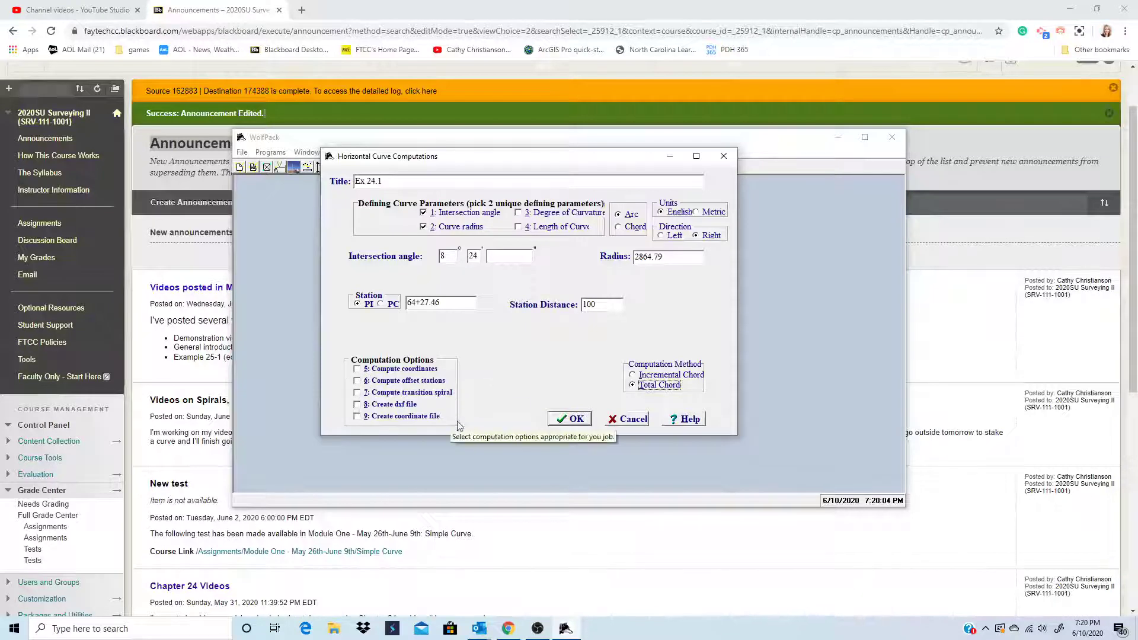
{"action": "left_click", "coordinate": [575, 418]}
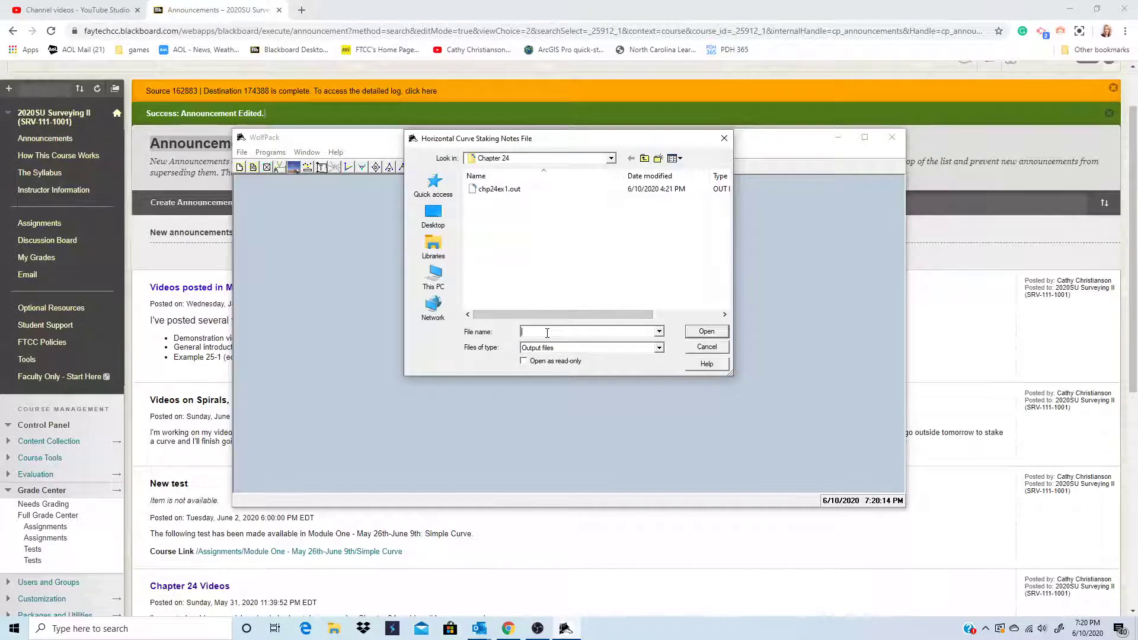
- Save the horizontal curve staking notes as Chp24Rev in the Chapter 24 folder
{"action": "type", "text": "C"}
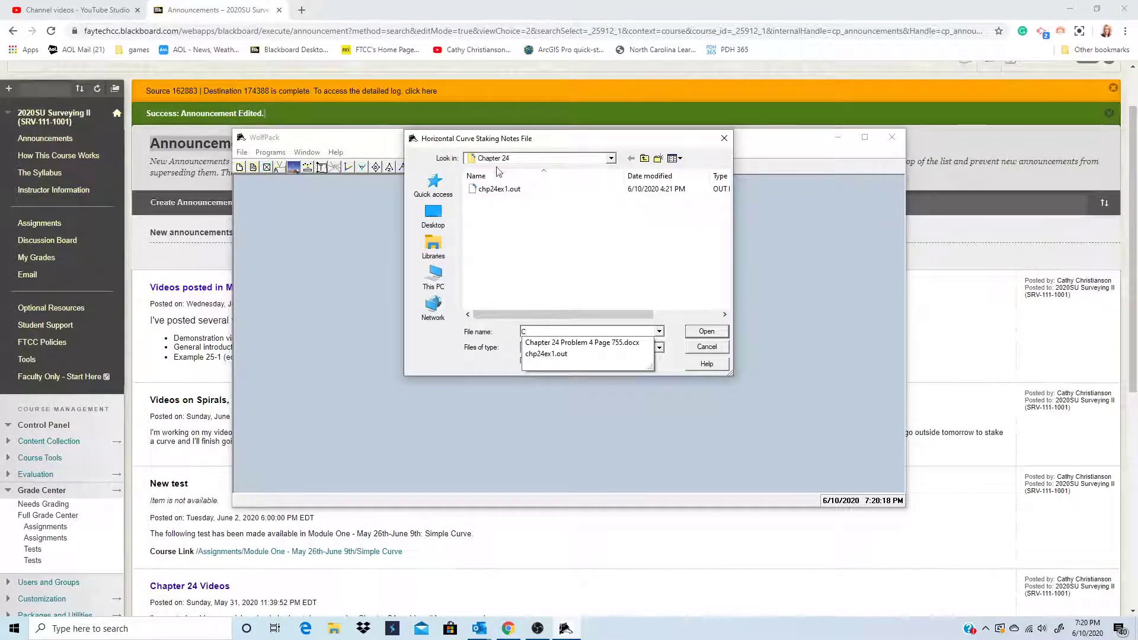
{"action": "left_click", "coordinate": [499, 189]}
{"action": "double_click", "coordinate": [552, 333]}
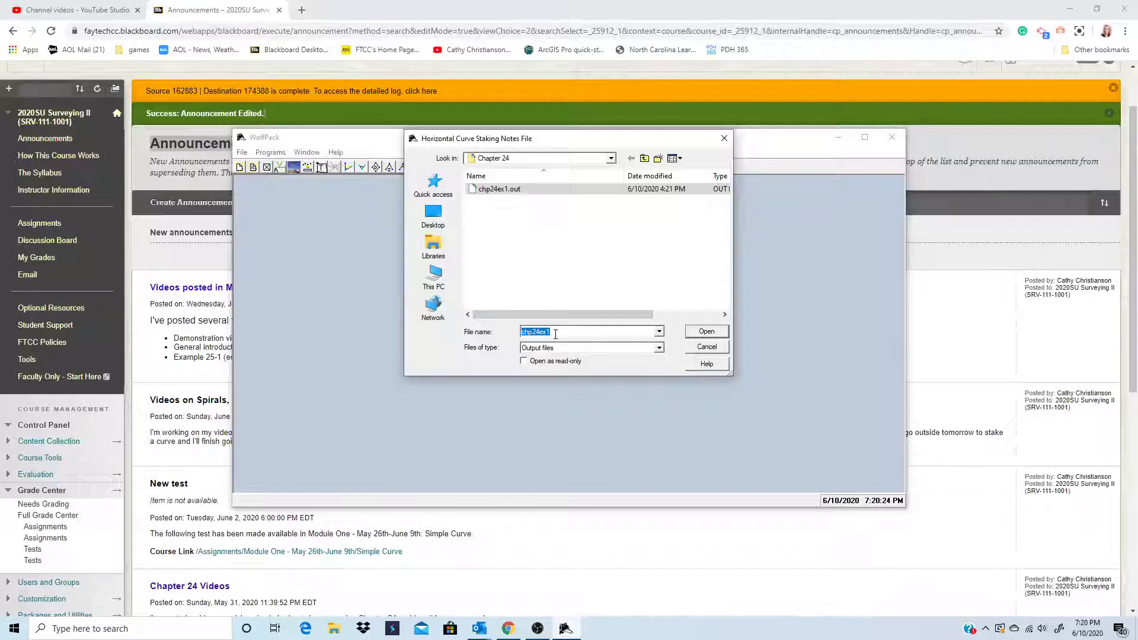
{"action": "type", "text": "r"}
{"action": "type", "text": "Chp"}
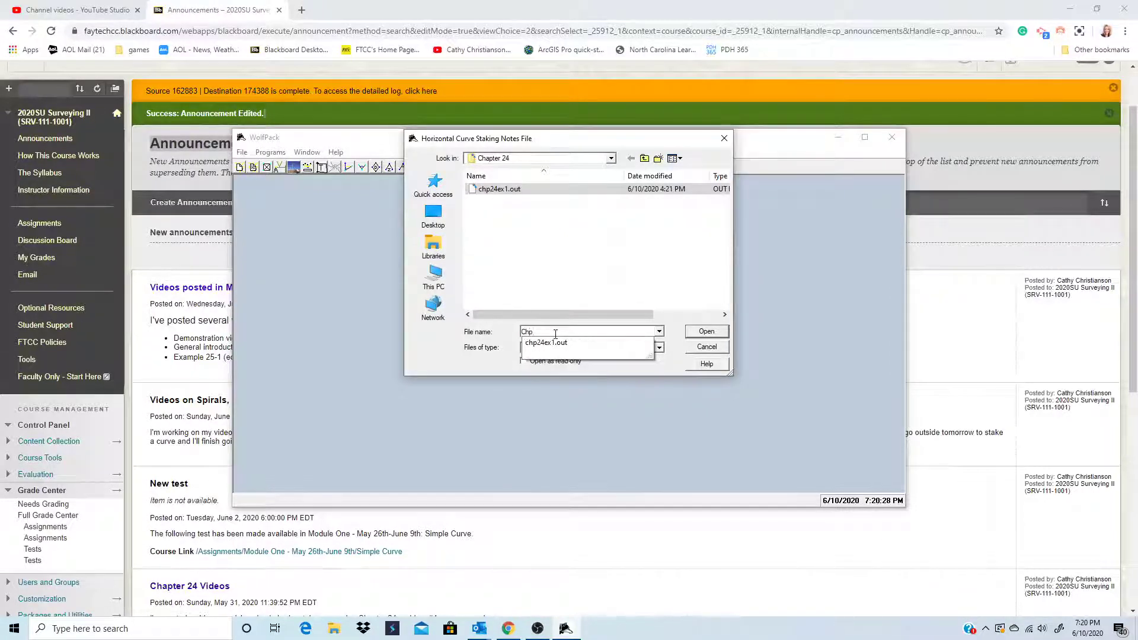
{"action": "type", "text": "24Re"}
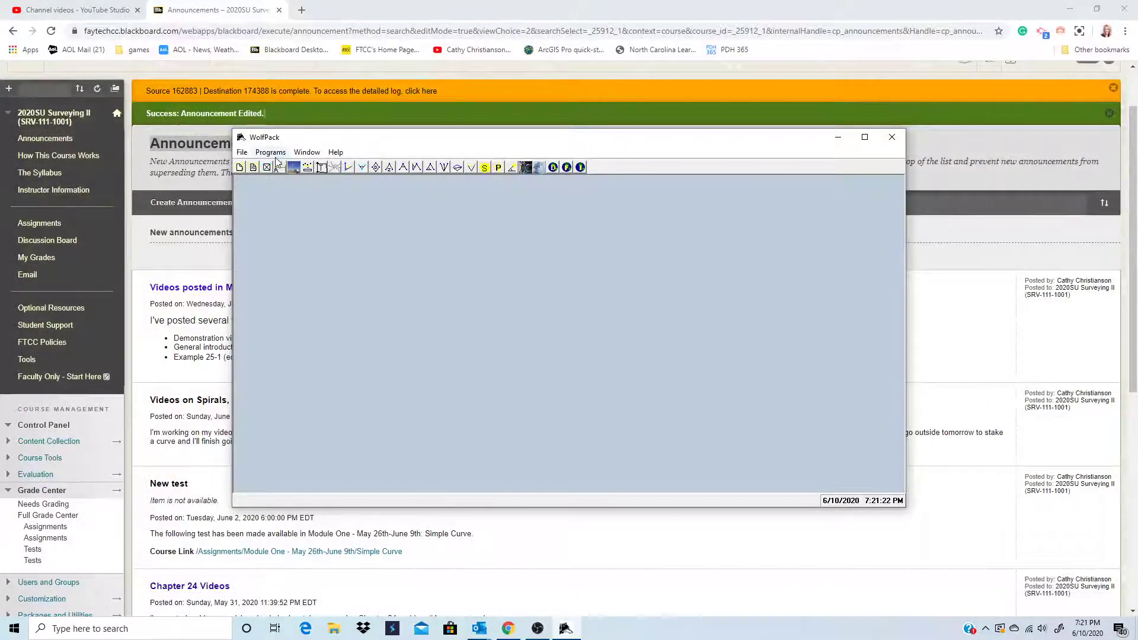
- Start a vertical curve stakeout with an output file named Chp25 in the Chapter 24 folder
{"action": "left_click", "coordinate": [271, 153]}
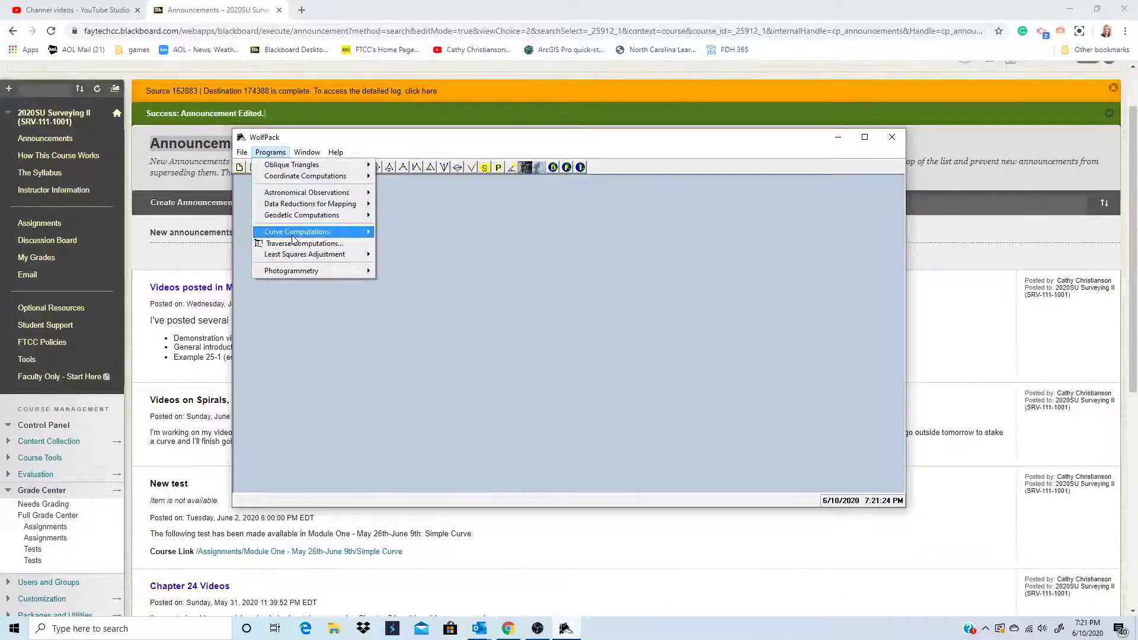
{"action": "mouse_move", "coordinate": [293, 236]}
{"action": "mouse_move", "coordinate": [426, 247]}
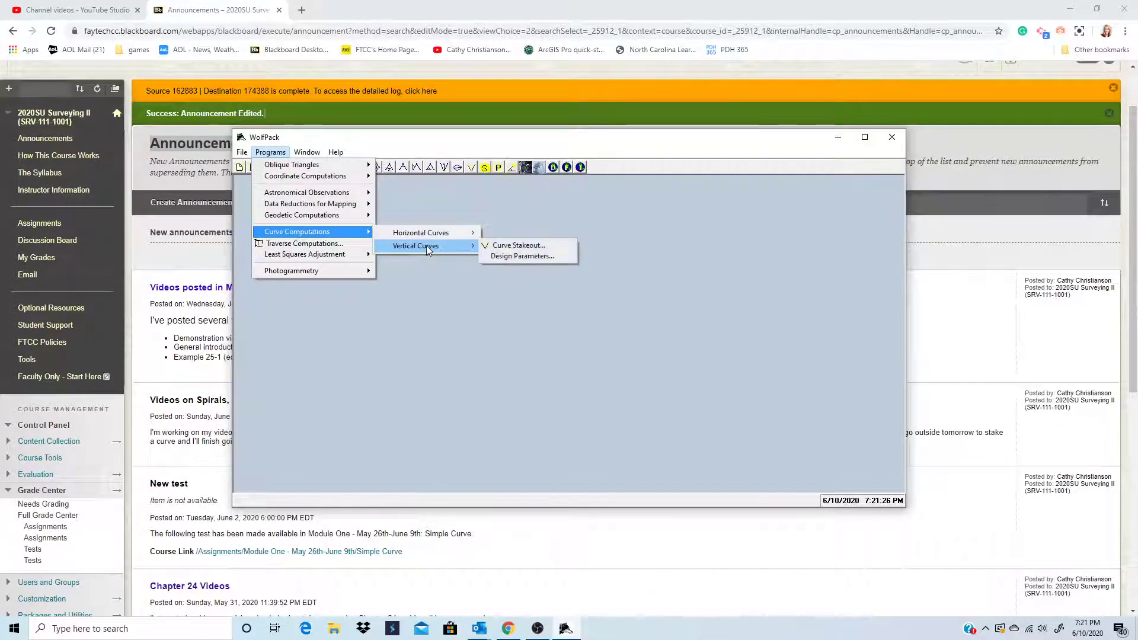
{"action": "left_click", "coordinate": [537, 247]}
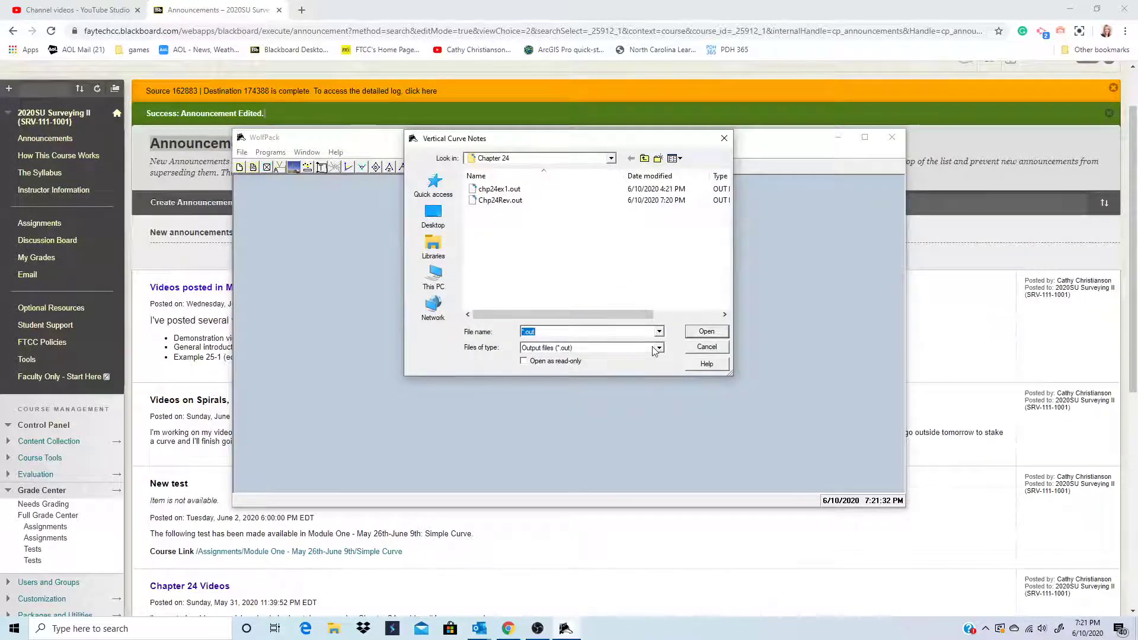
{"action": "key", "text": "BackSpace"}
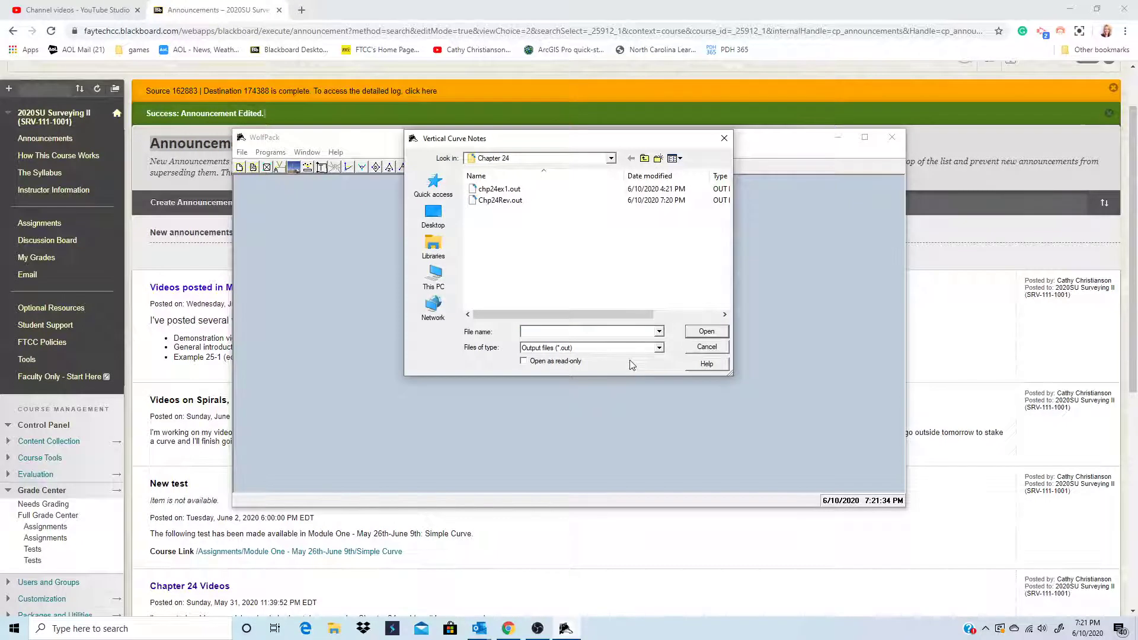
{"action": "type", "text": "Ch"}
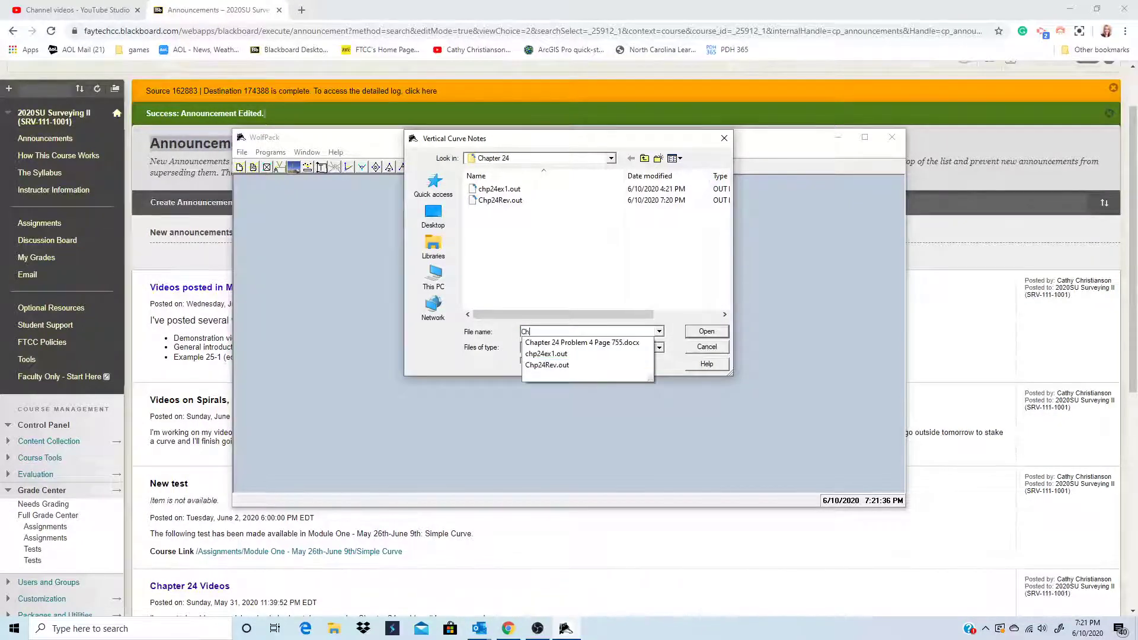
{"action": "type", "text": "925"}
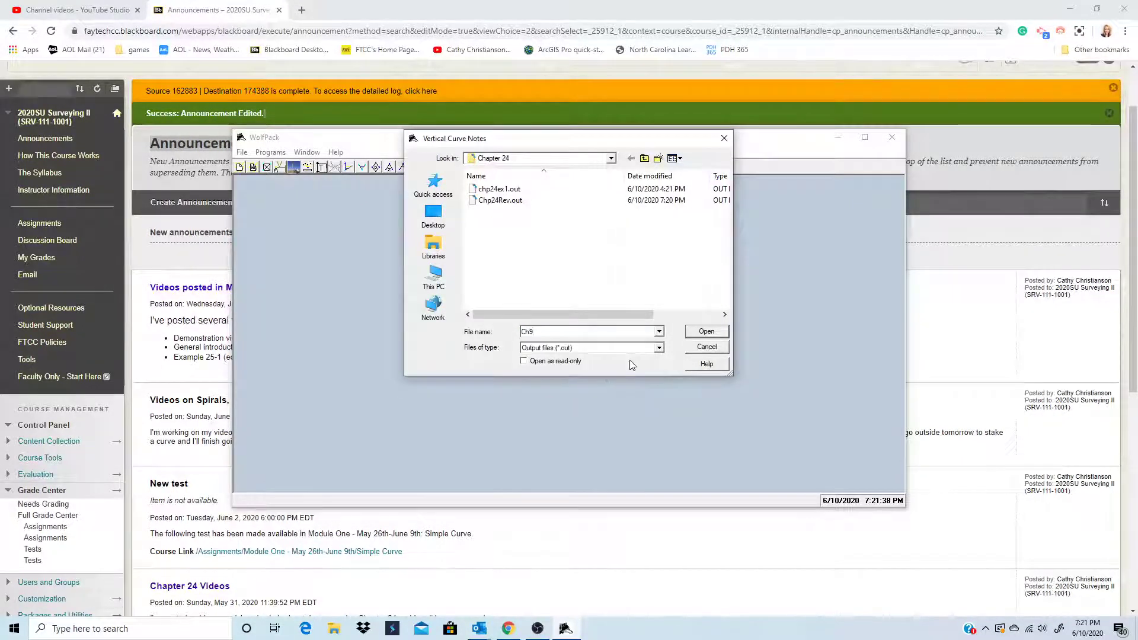
{"action": "key", "text": "BackSpace"}
{"action": "key", "text": "BackSpace"}
{"action": "key", "text": "BackSpace"}
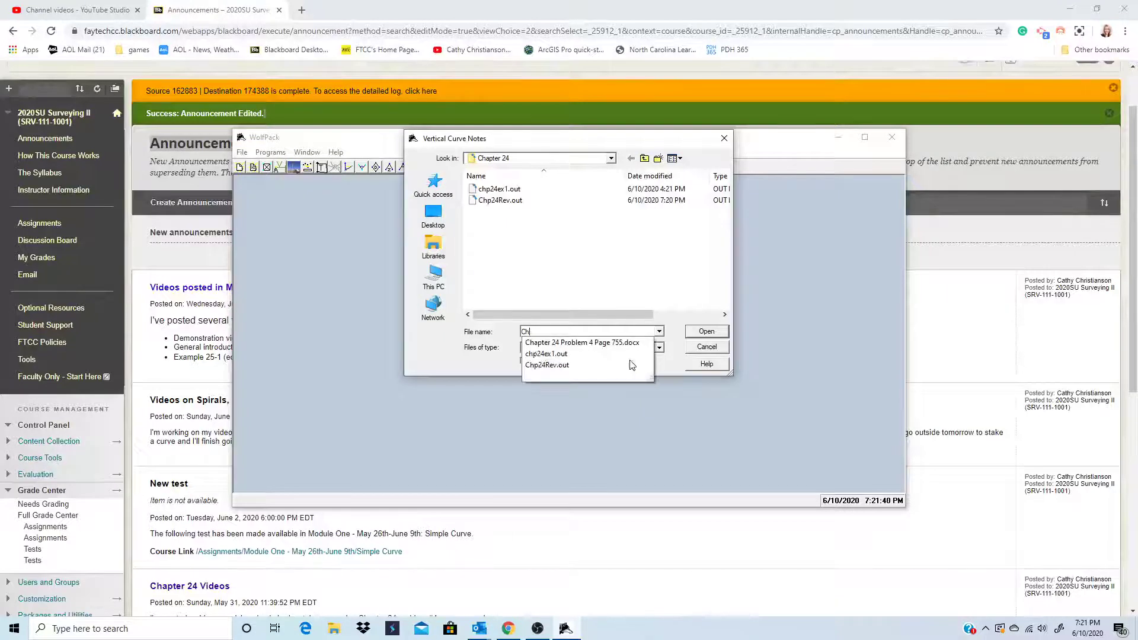
{"action": "type", "text": "p25"}
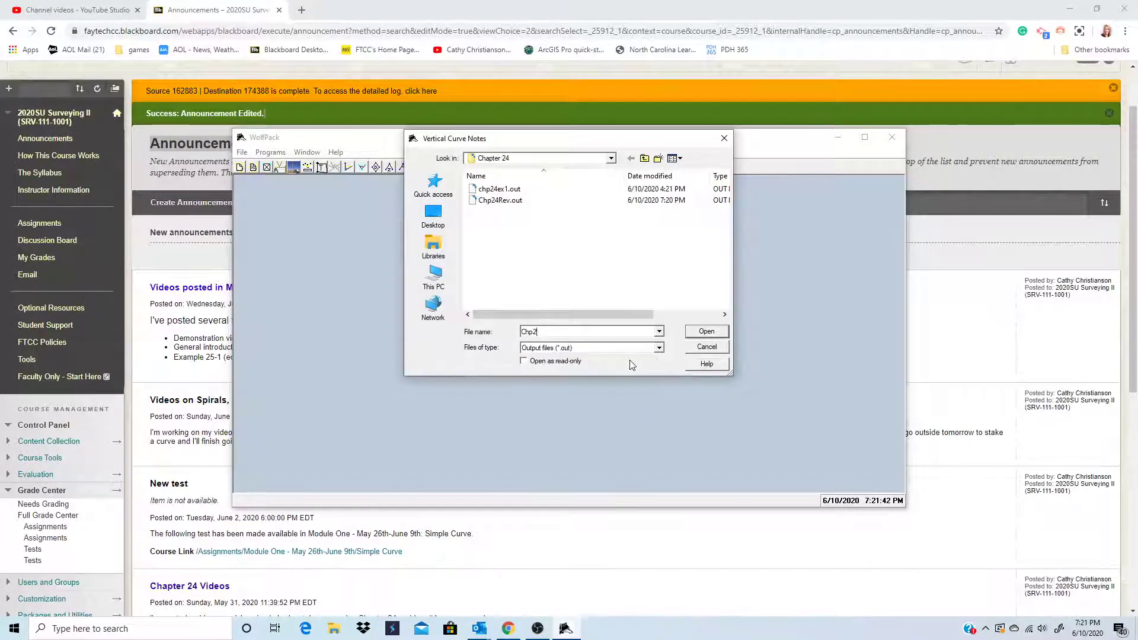
{"action": "left_click", "coordinate": [707, 332]}
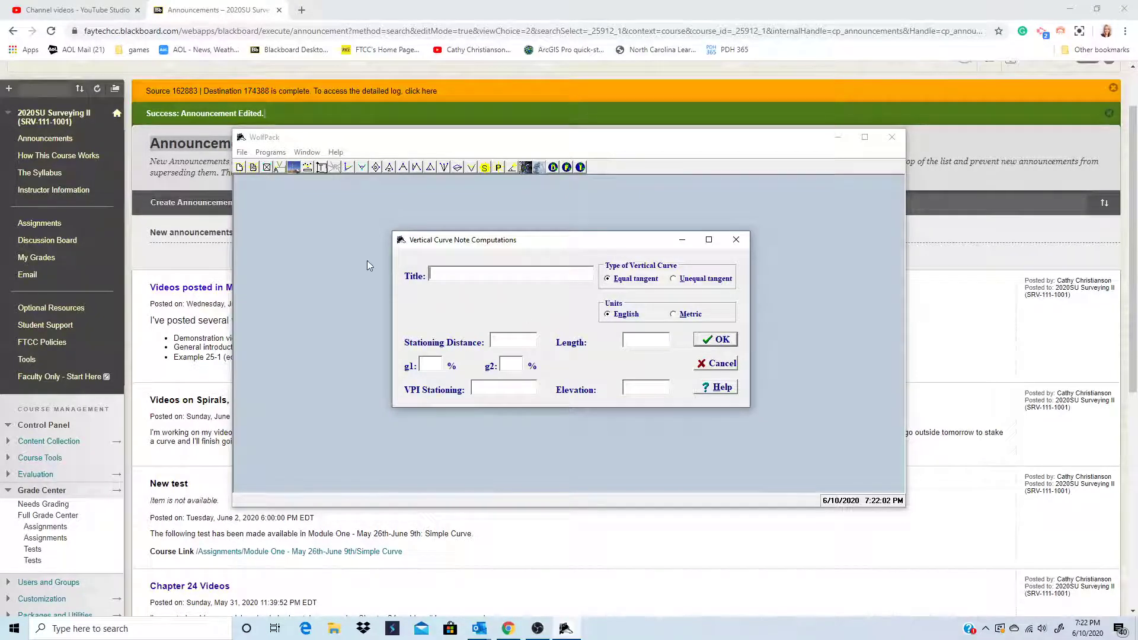
- Title the vertical curve computation "Chapter 25 Ex 1" and set the stationing distance to 100
{"action": "type", "text": "Chapter 25 Ex "}
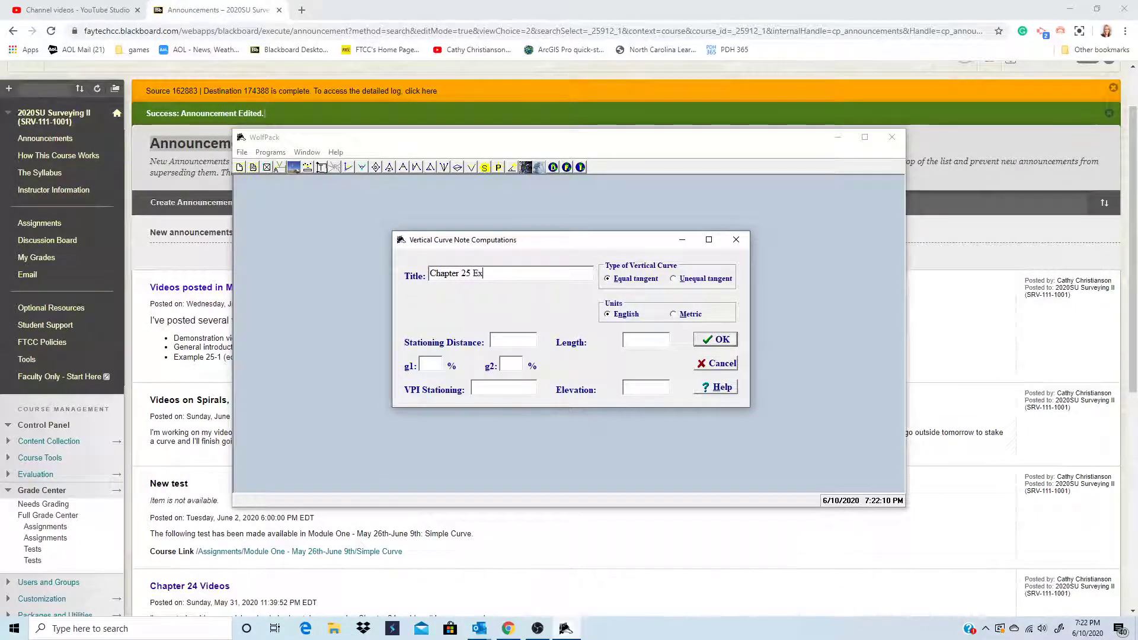
{"action": "type", "text": "1"}
{"action": "type", "text": "10"}
{"action": "type", "text": "0"}
- Set the vertical curve's grades to g1 3% and g2 -2.4%, and its length to 600
{"action": "left_click", "coordinate": [438, 362]}
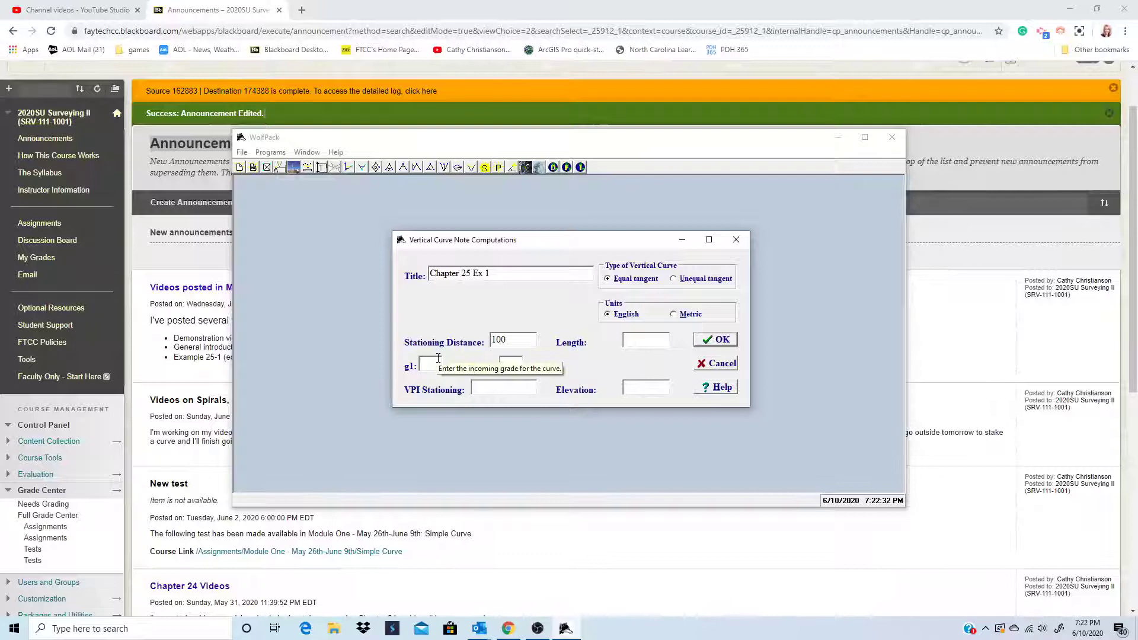
{"action": "type", "text": "3"}
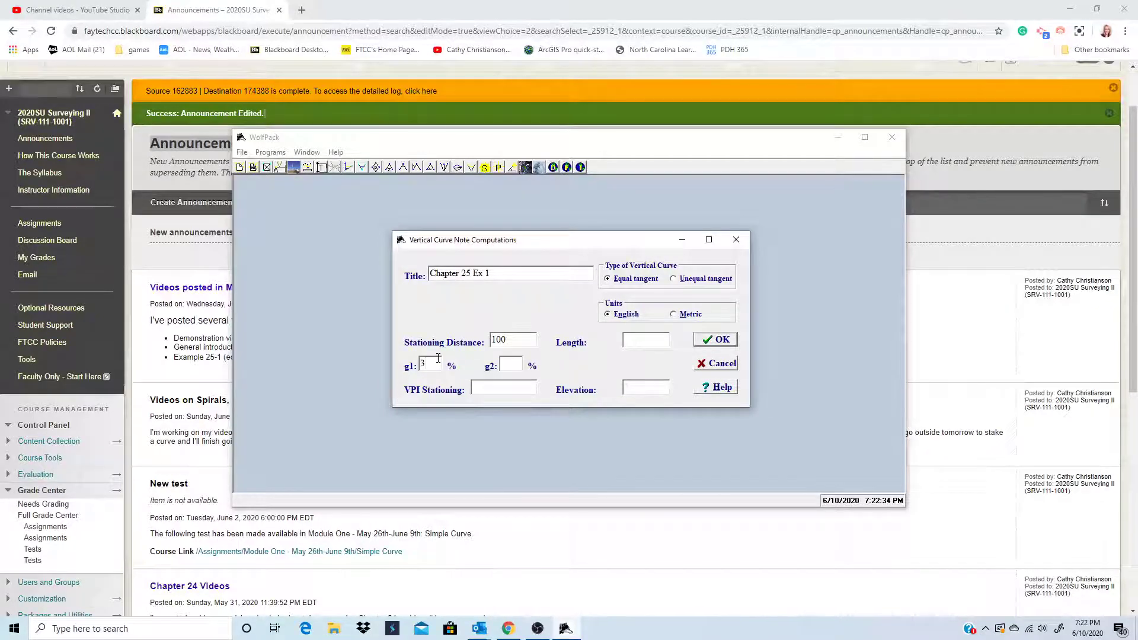
{"action": "left_click", "coordinate": [513, 366]}
{"action": "type", "text": "-2.4"}
{"action": "left_click", "coordinate": [646, 340]}
{"action": "type", "text": "600"}
- Set the VPI stationing to 46+70 and the elevation to 853.48, and run the vertical curve computation
{"action": "left_click", "coordinate": [498, 393]}
{"action": "type", "text": "46+70"}
{"action": "left_click", "coordinate": [634, 390]}
{"action": "type", "text": "853"}
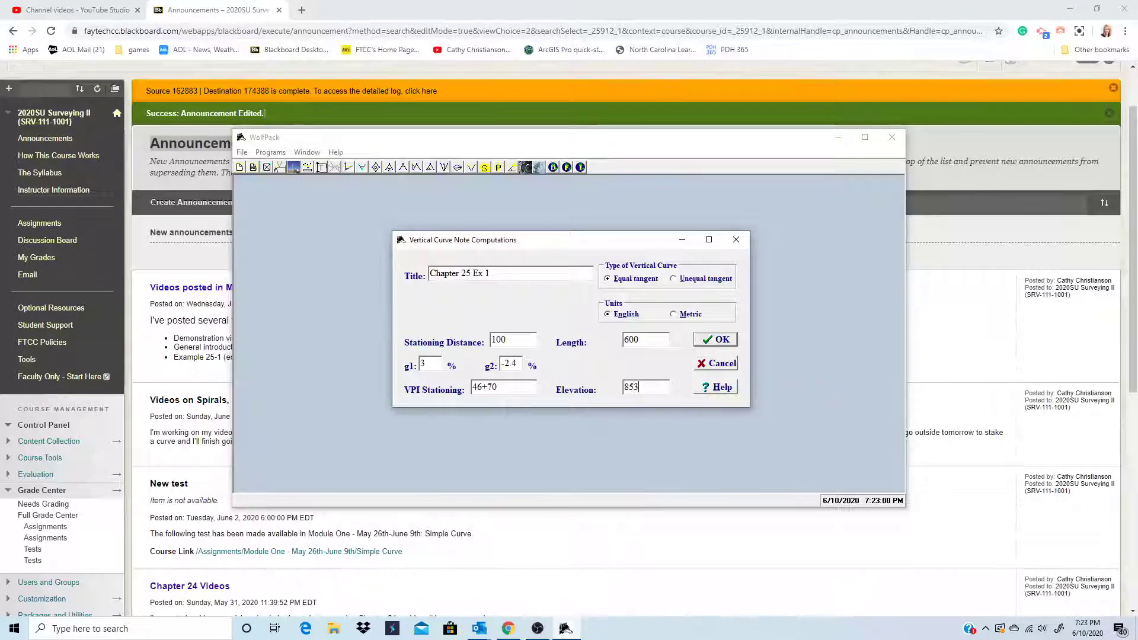
{"action": "type", "text": ".48"}
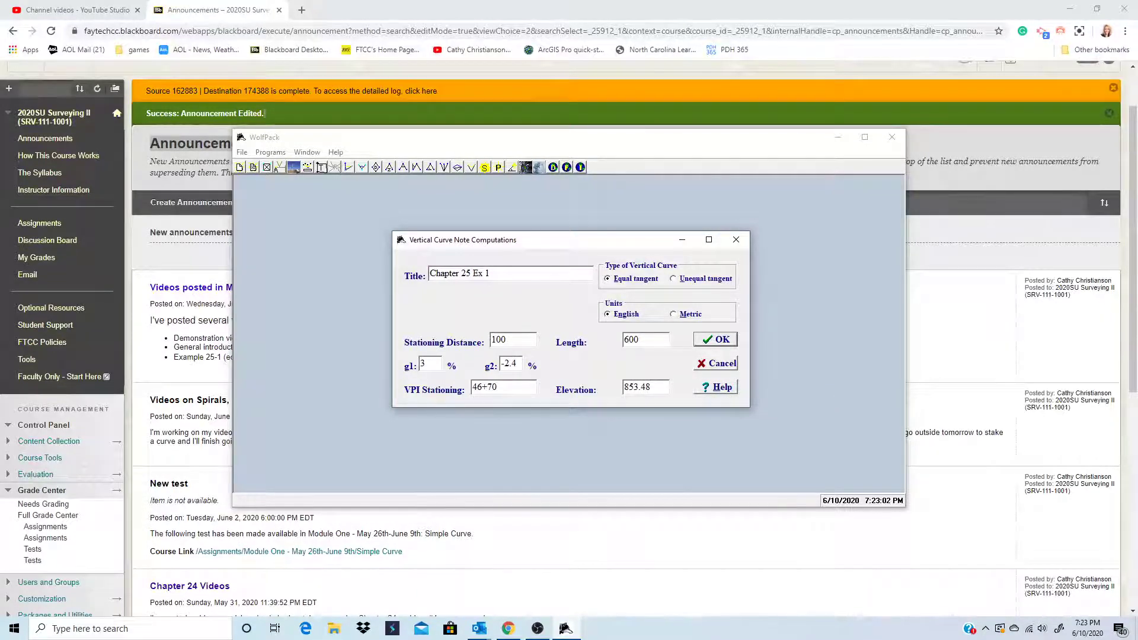
{"action": "left_click", "coordinate": [719, 341]}
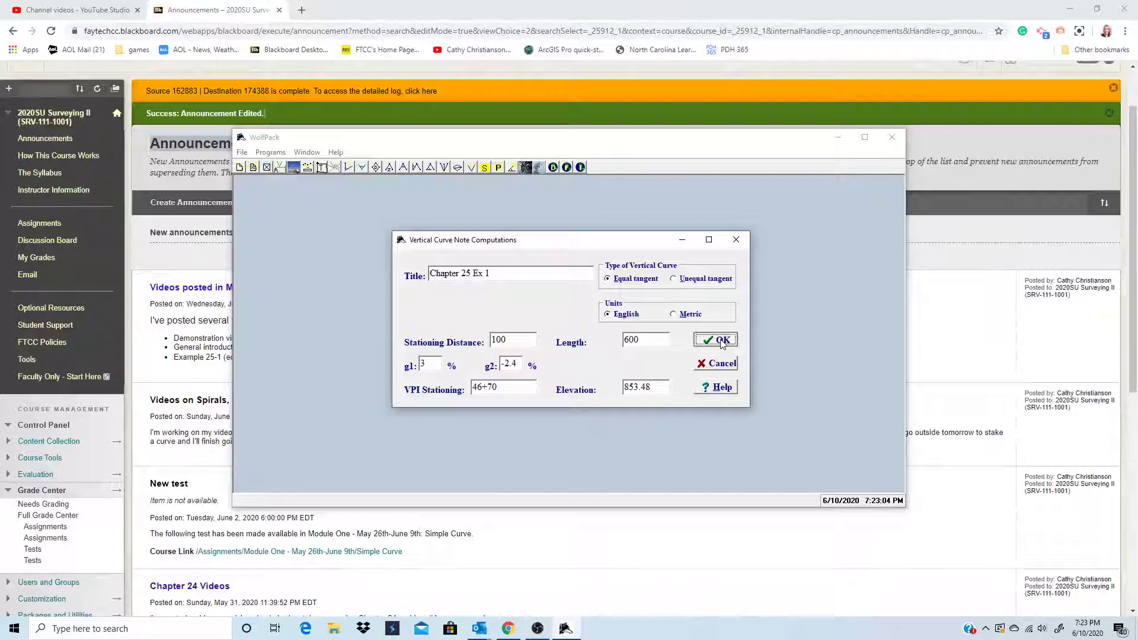